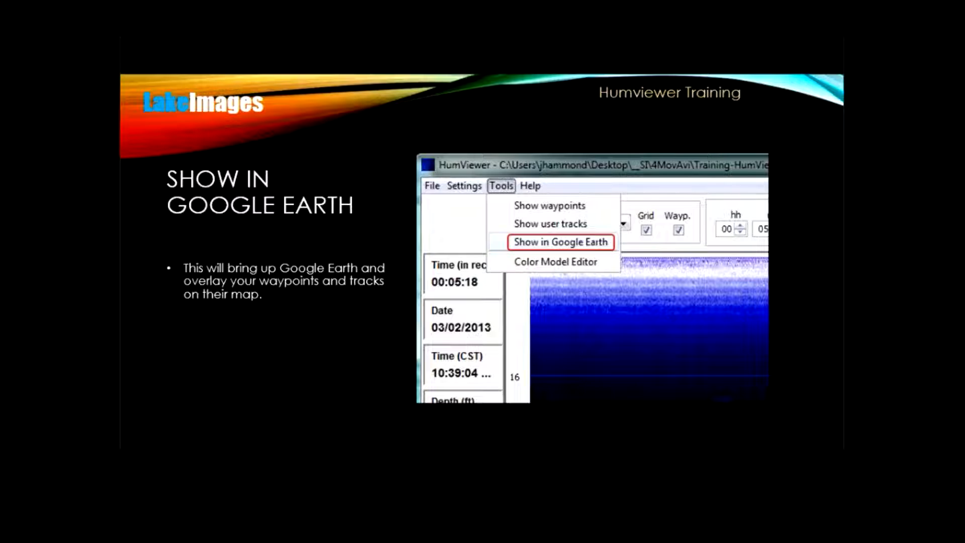
key(Right)
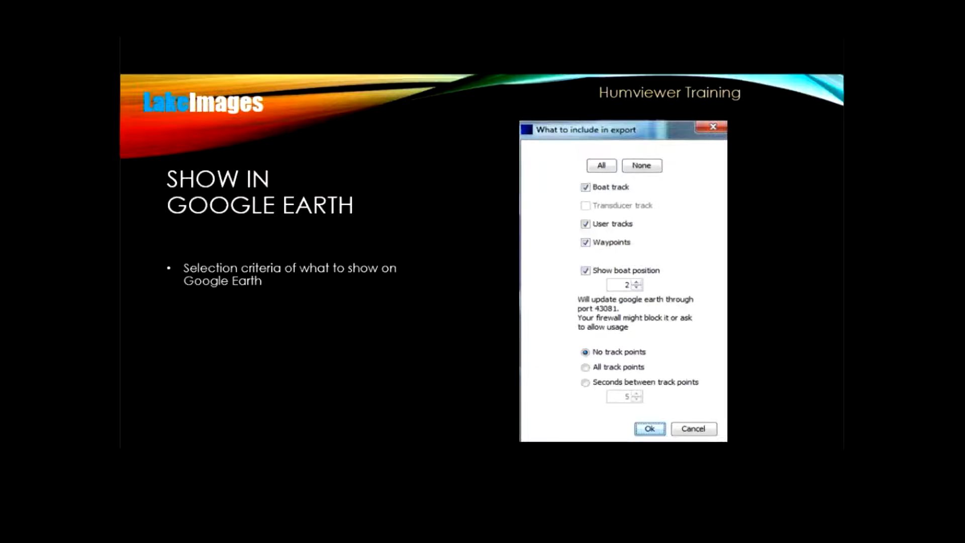
key(Right)
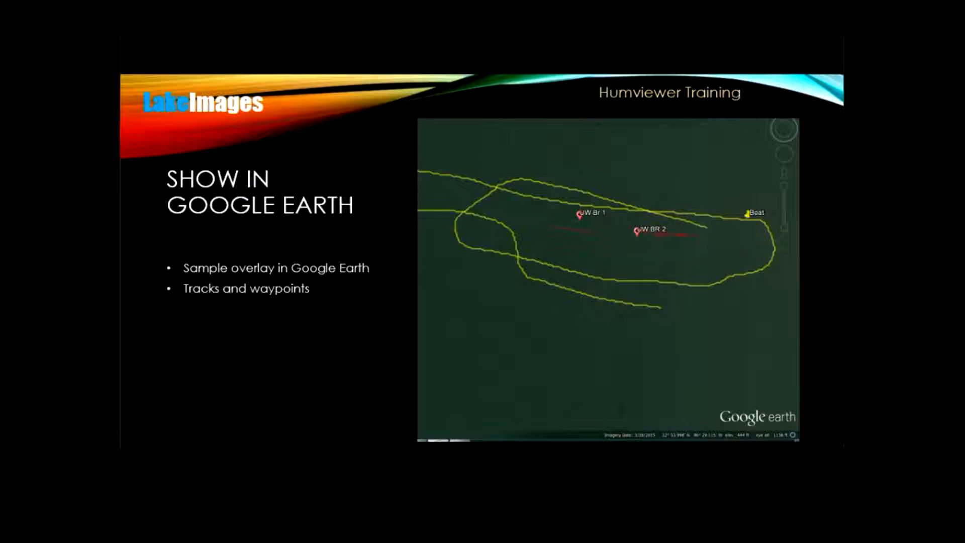
key(Right)
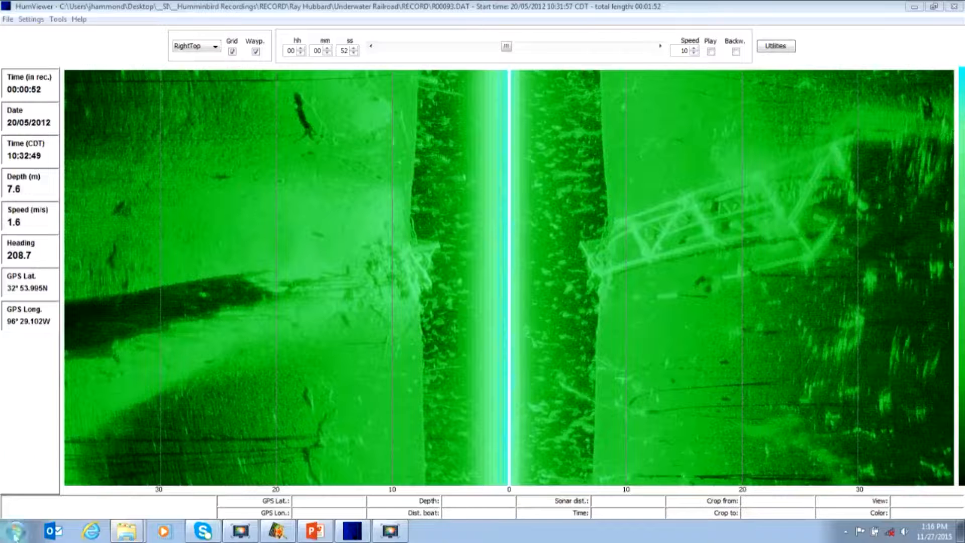
Create a new color model named Test in the Color Model Editor.
click(58, 20)
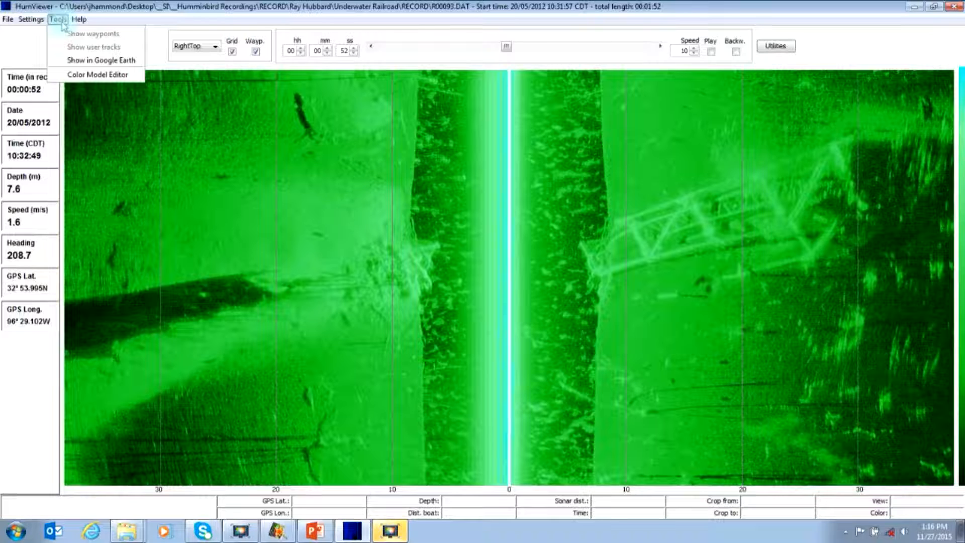
click(91, 74)
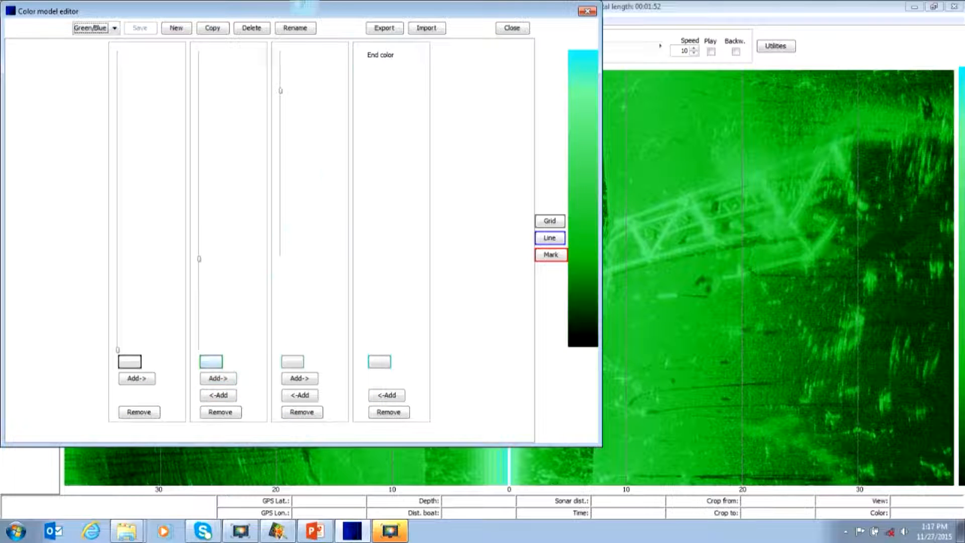
click(179, 30)
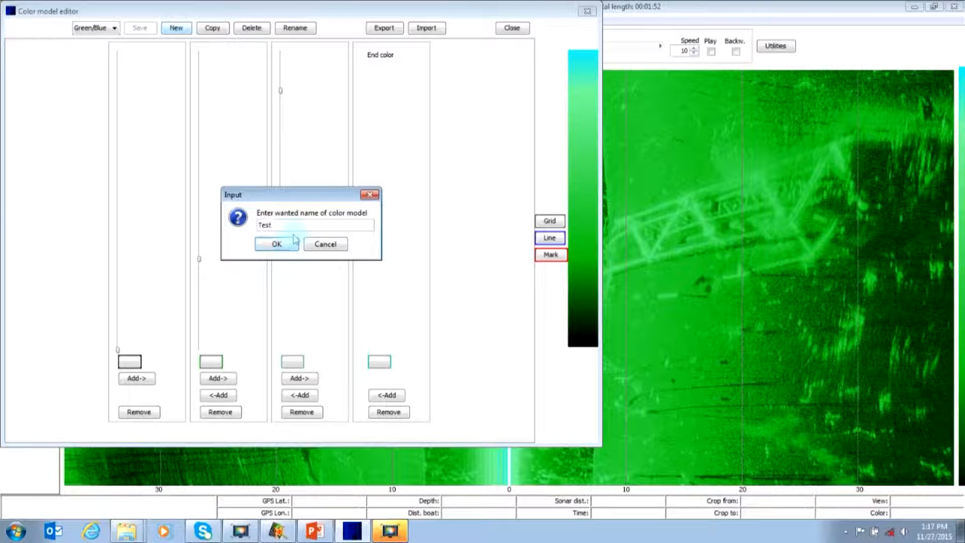
click(294, 239)
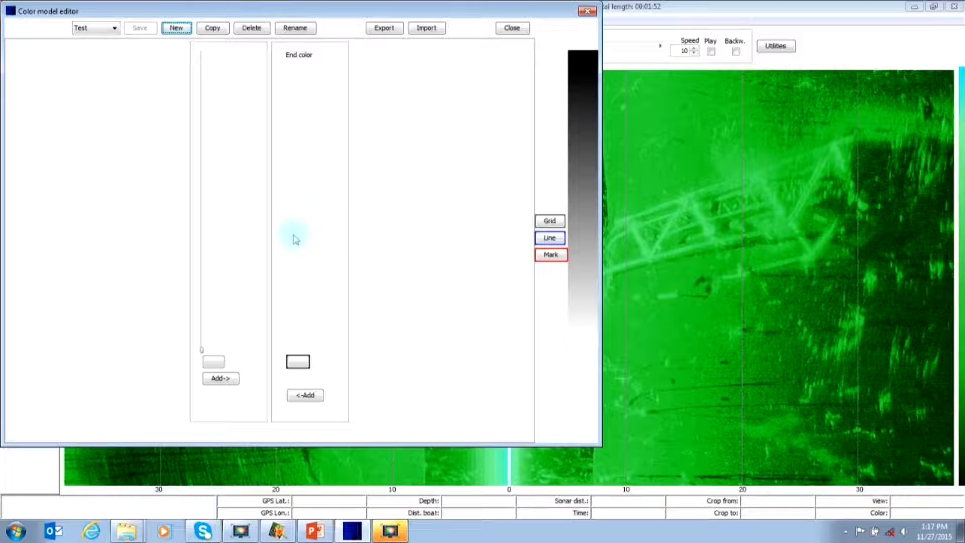
Set the Test model's start color to black and its end color to bright blue.
click(214, 362)
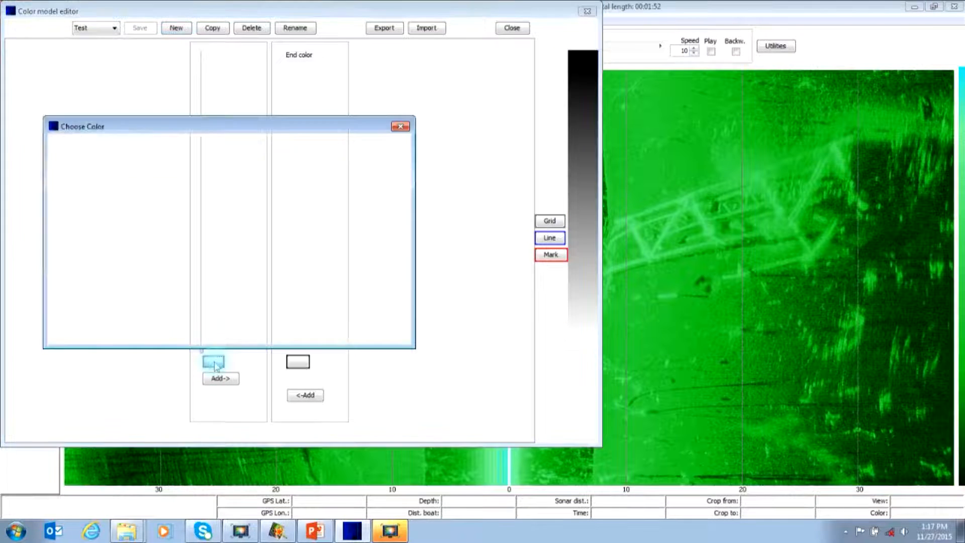
click(108, 237)
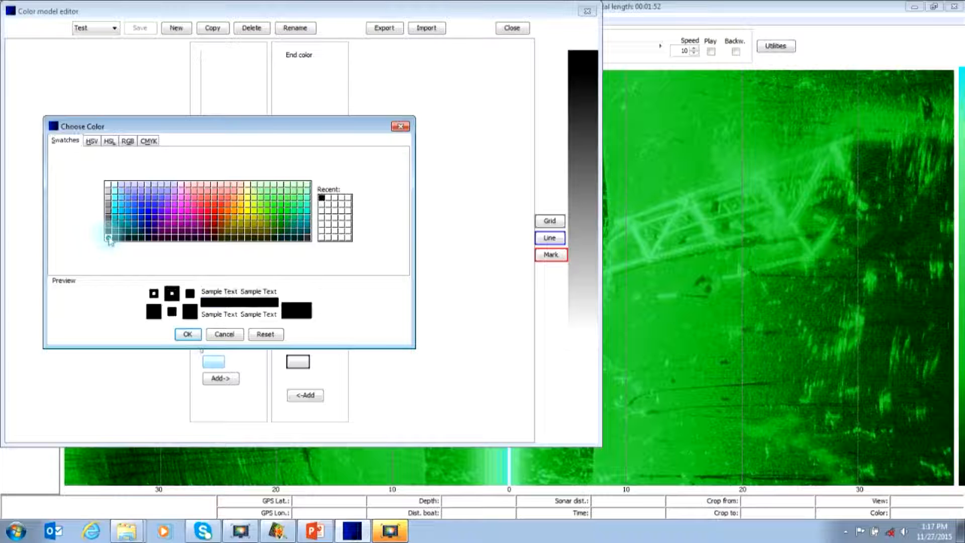
click(199, 336)
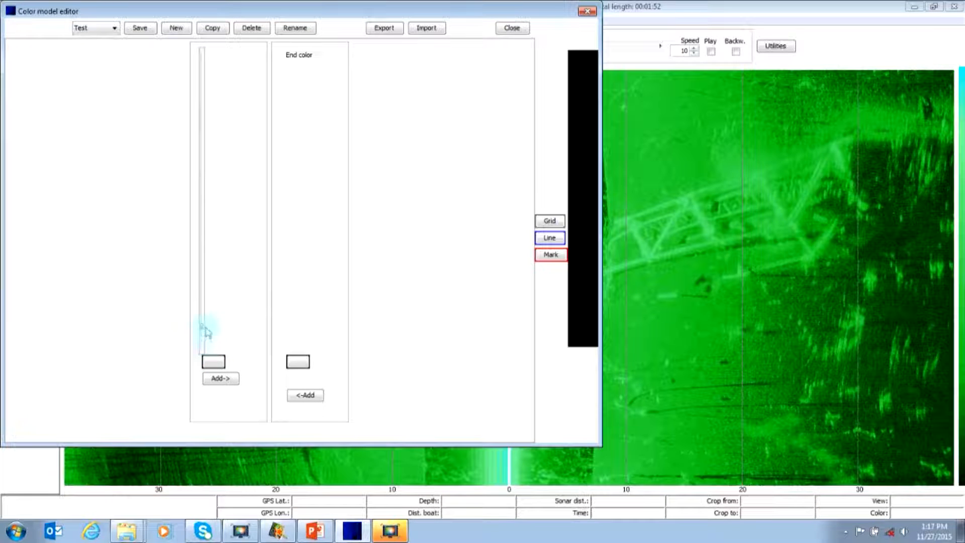
click(303, 365)
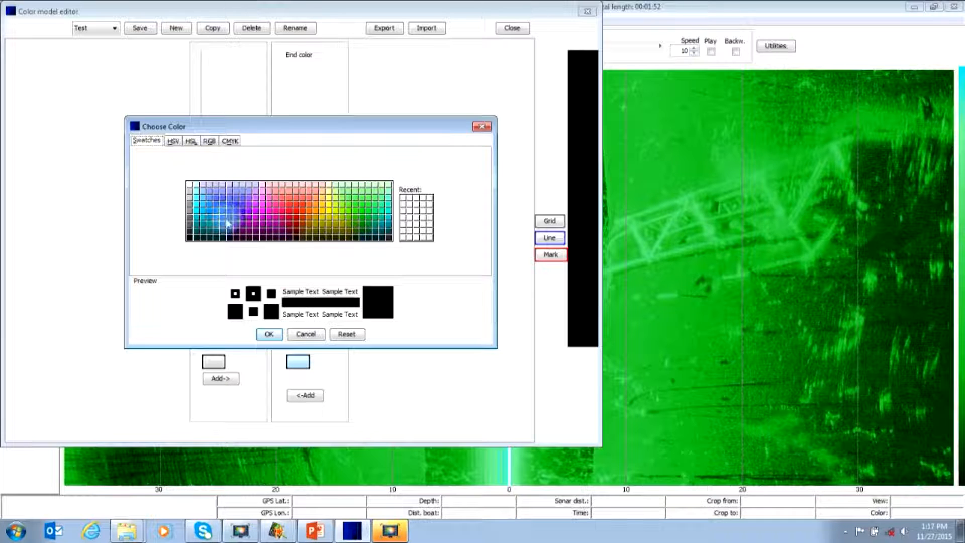
click(223, 210)
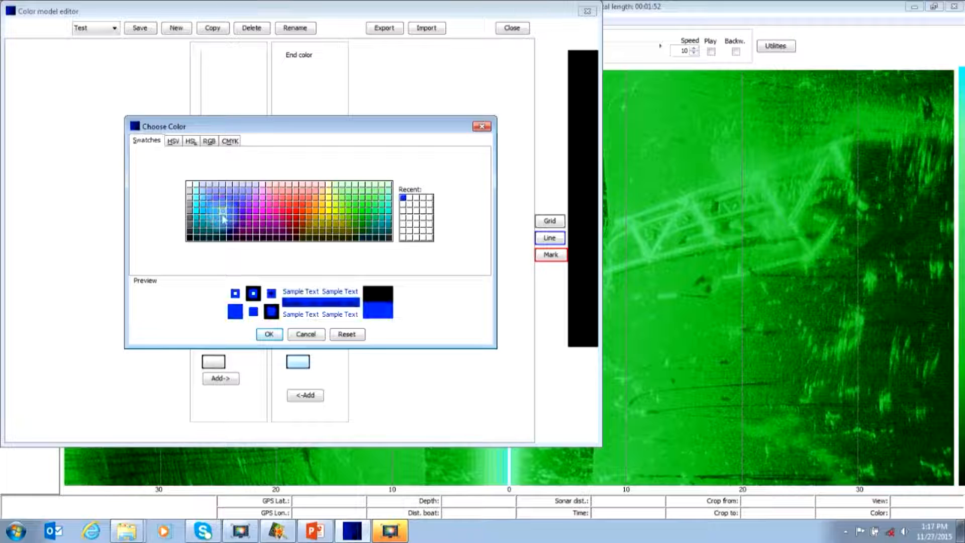
click(269, 333)
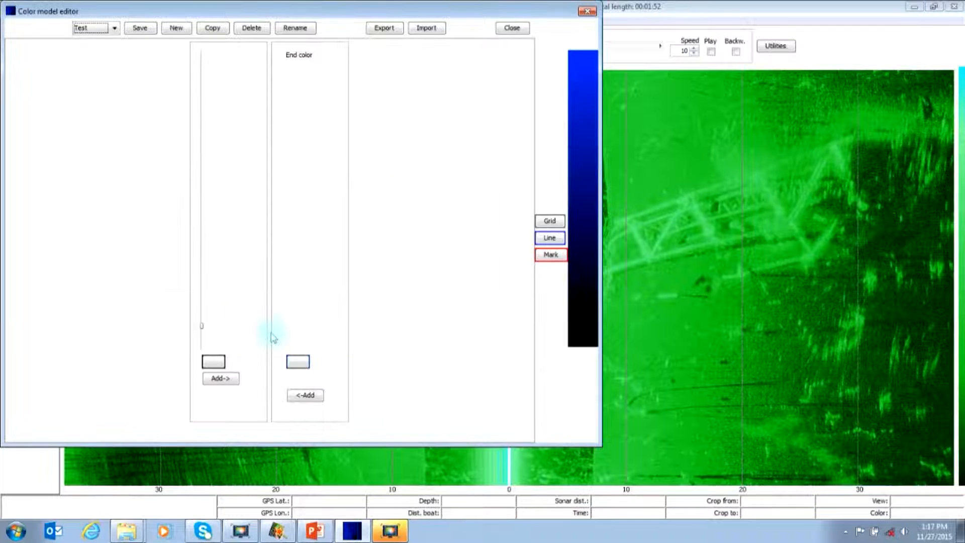
Add a blue color stop slightly below the middle of the scale and change the end color to a lighter violet-blue.
click(305, 395)
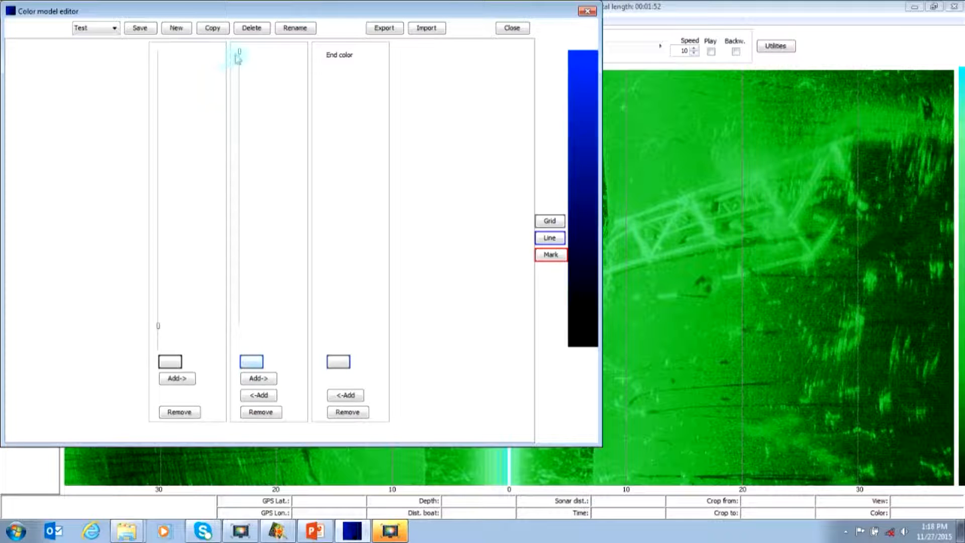
drag(241, 56, 240, 234)
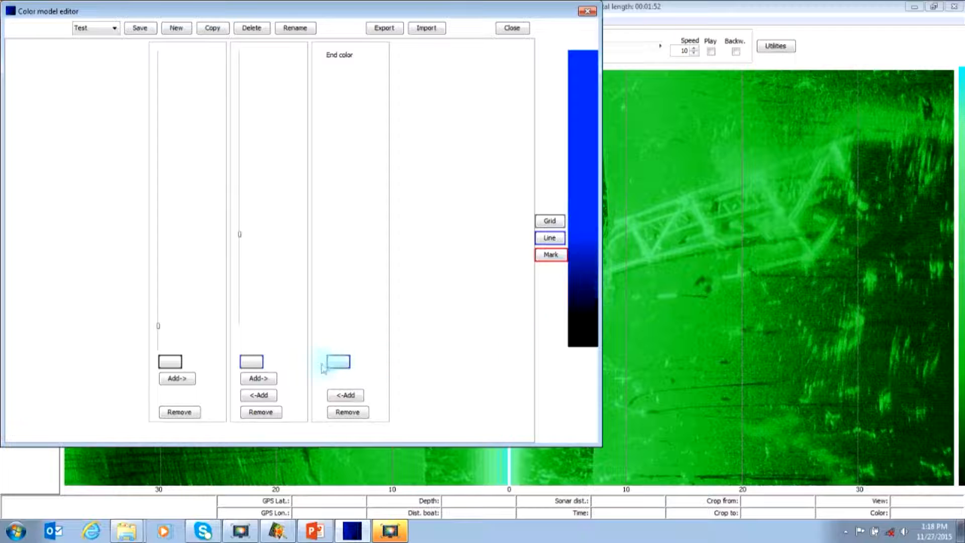
click(338, 363)
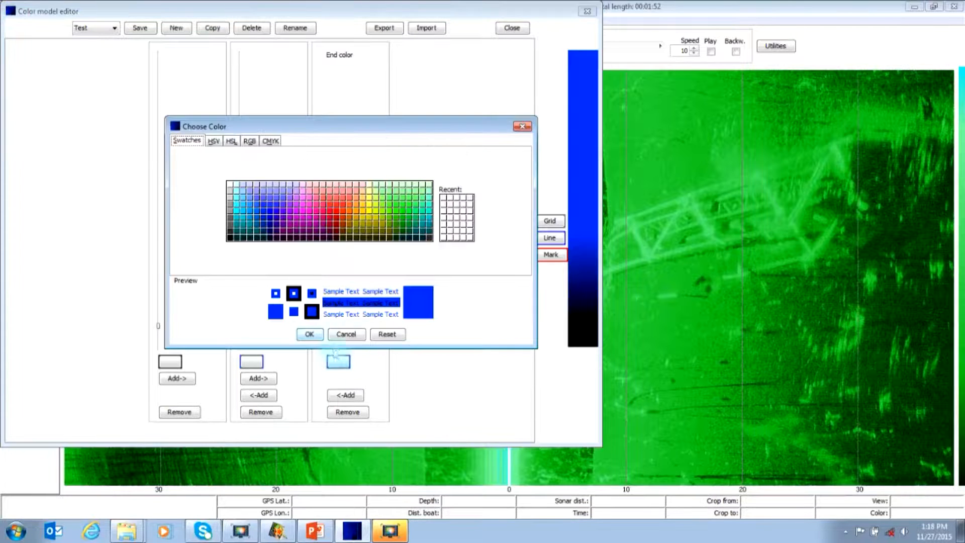
click(276, 200)
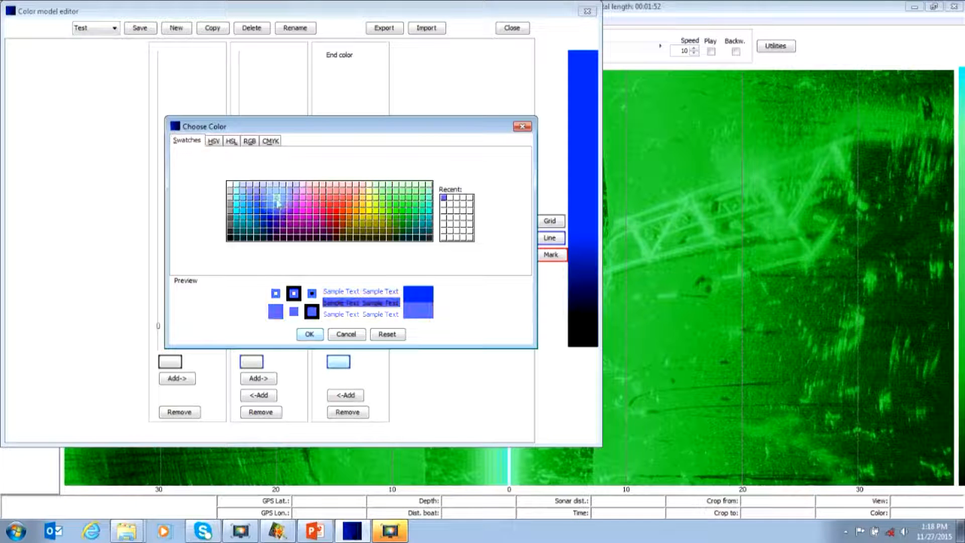
click(310, 335)
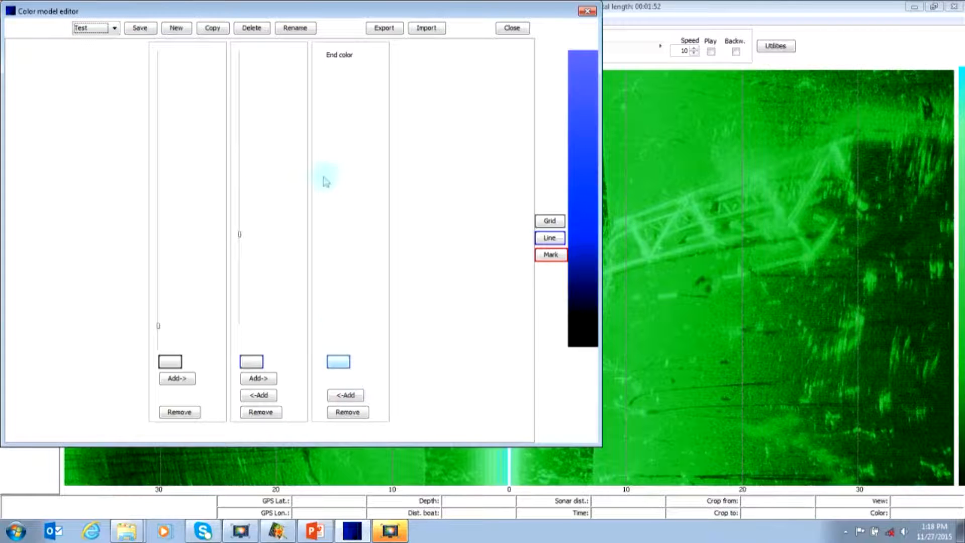
Add a violet-blue color stop about two-thirds up the scale and change the end color to pale lavender.
click(345, 395)
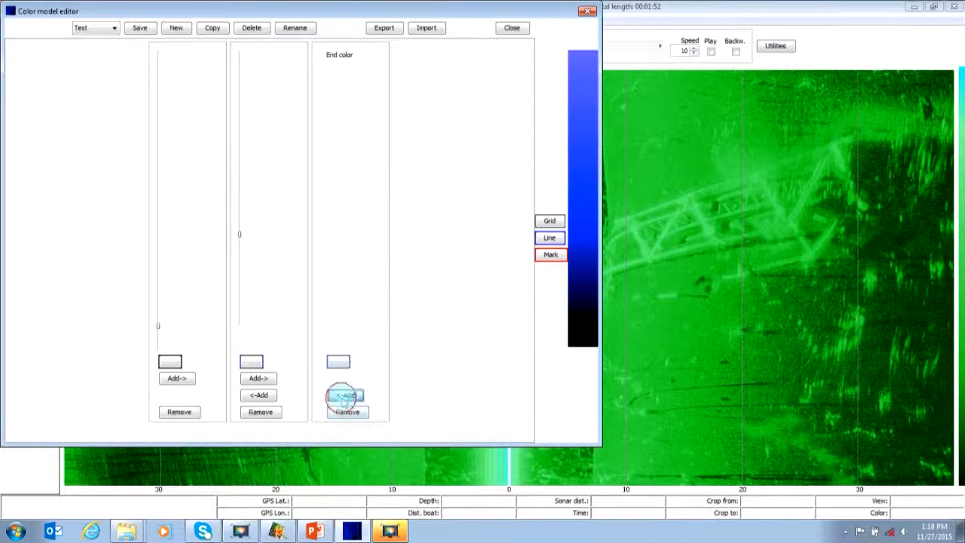
drag(280, 54, 291, 150)
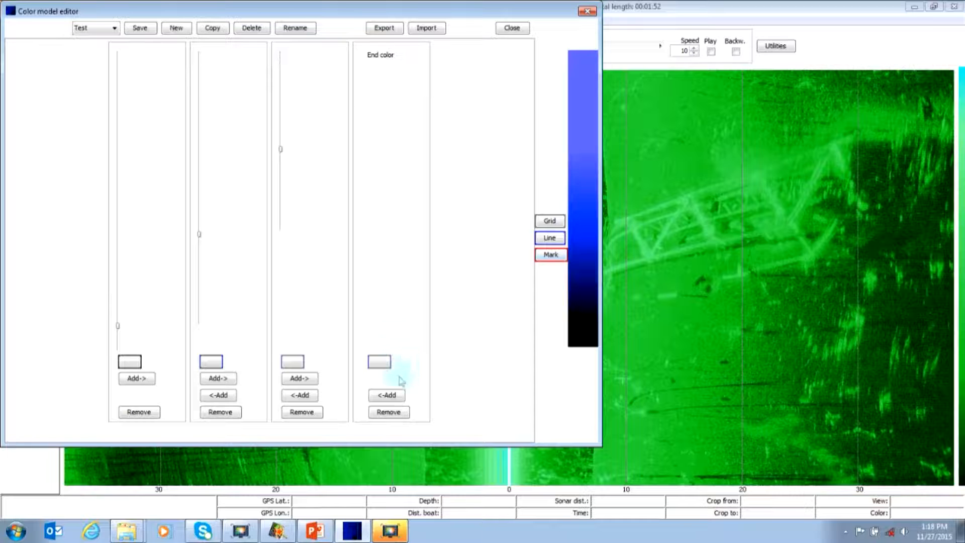
click(380, 362)
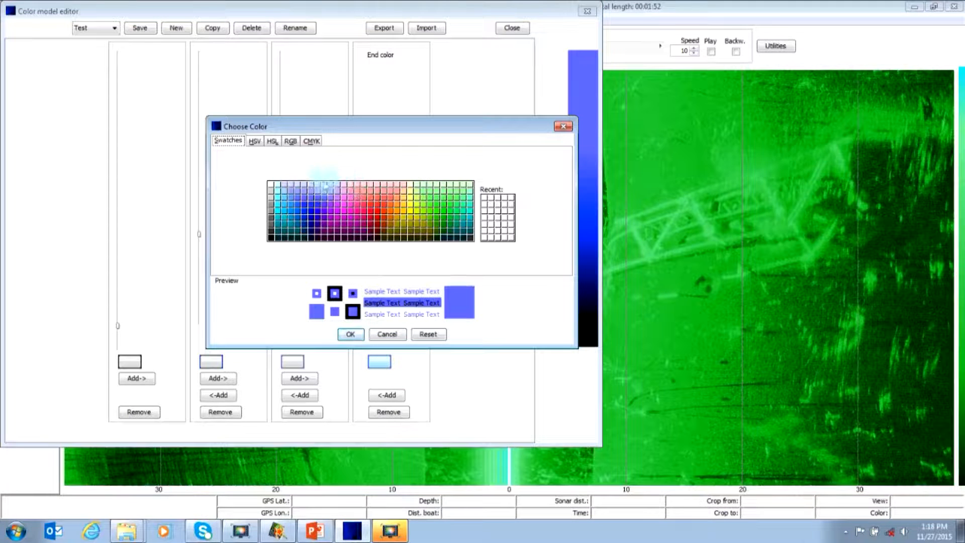
click(282, 188)
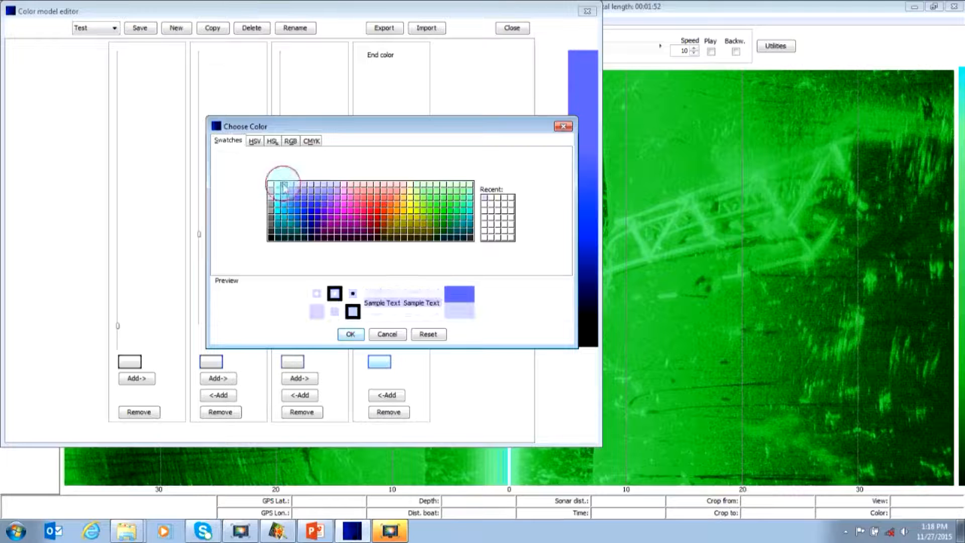
click(346, 335)
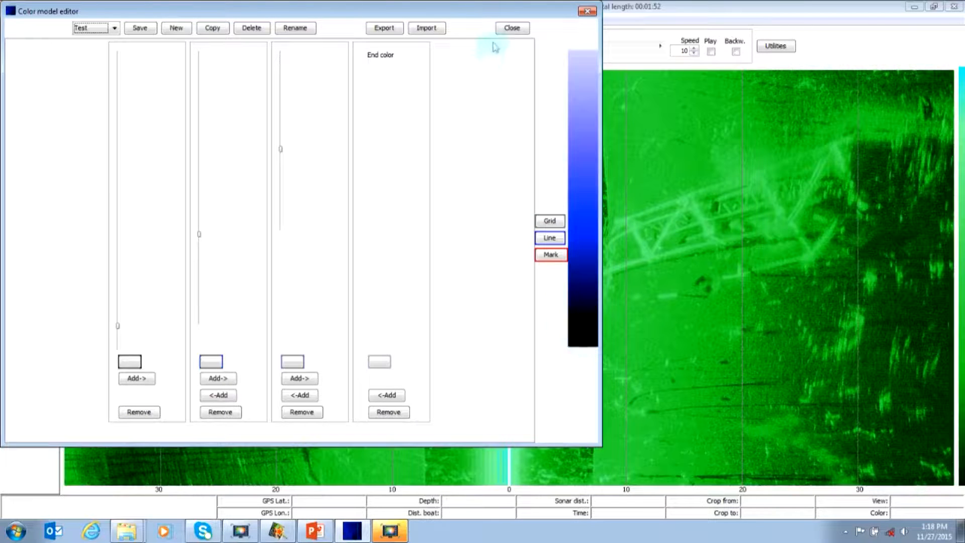
Save the Test color model while closing the editor, and apply the Test color scheme to the sonar image.
click(509, 29)
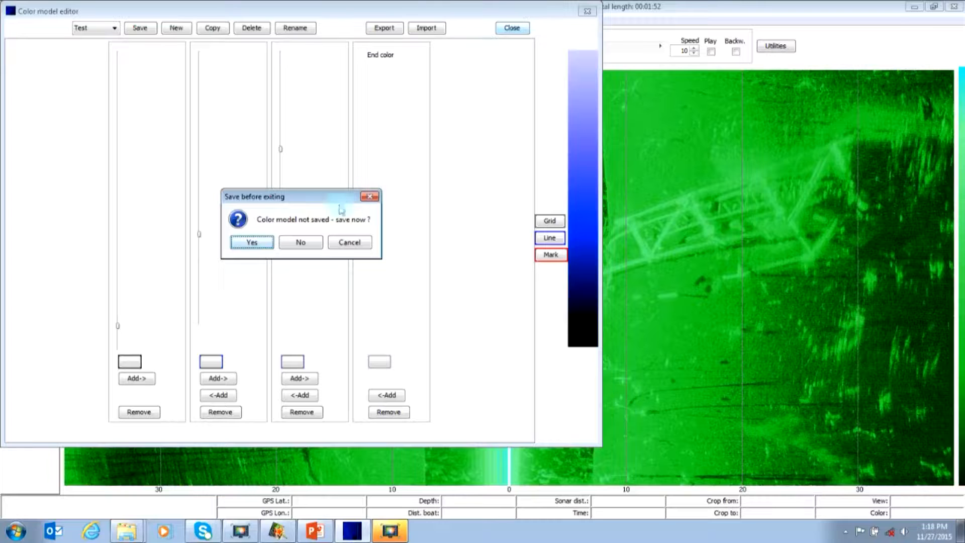
click(251, 243)
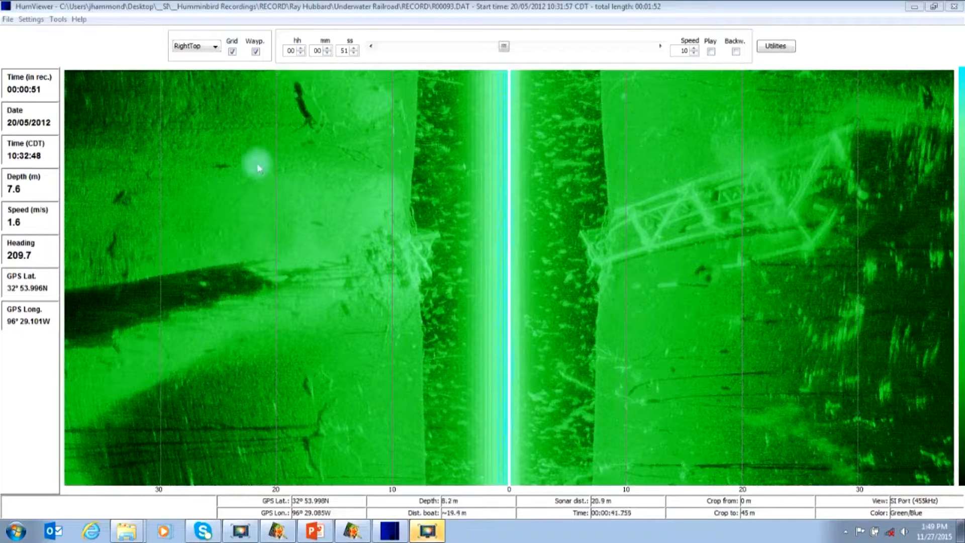
right_click(300, 194)
mouse_move(332, 224)
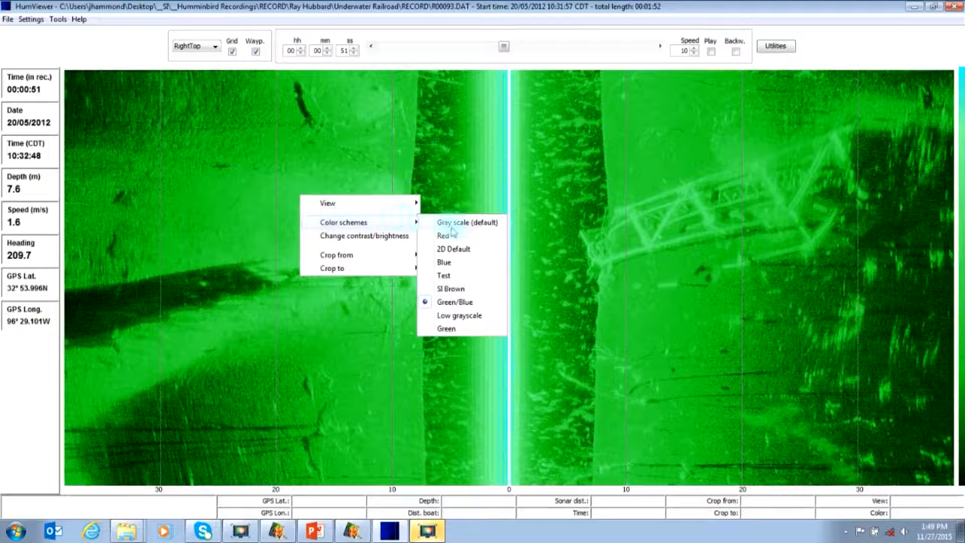
click(445, 276)
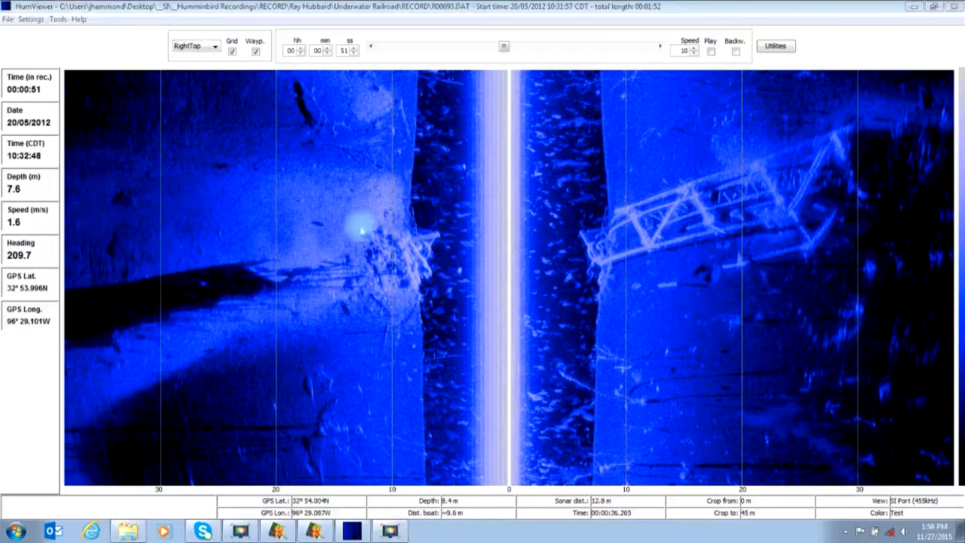
Change the line color of the Test color model to yellow and save the model on closing the editor.
click(58, 19)
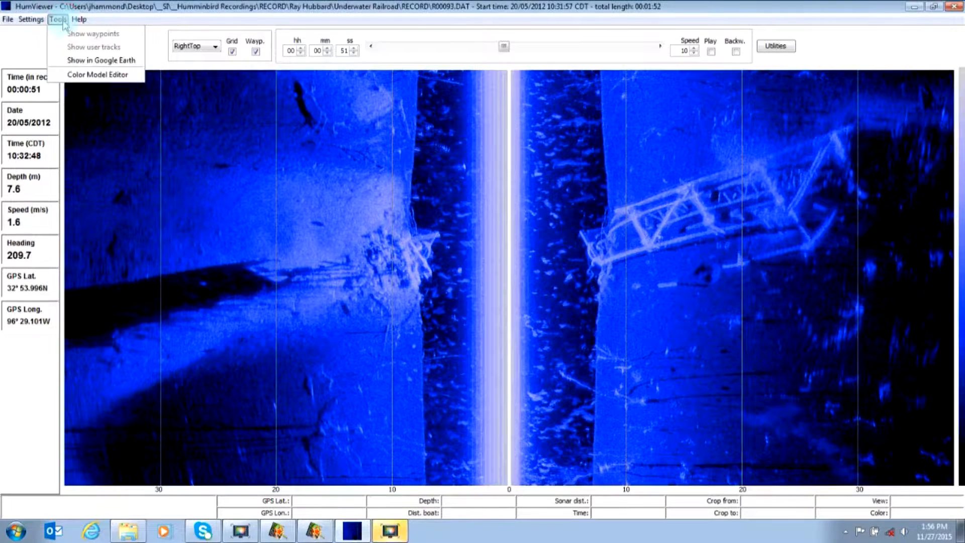
click(91, 75)
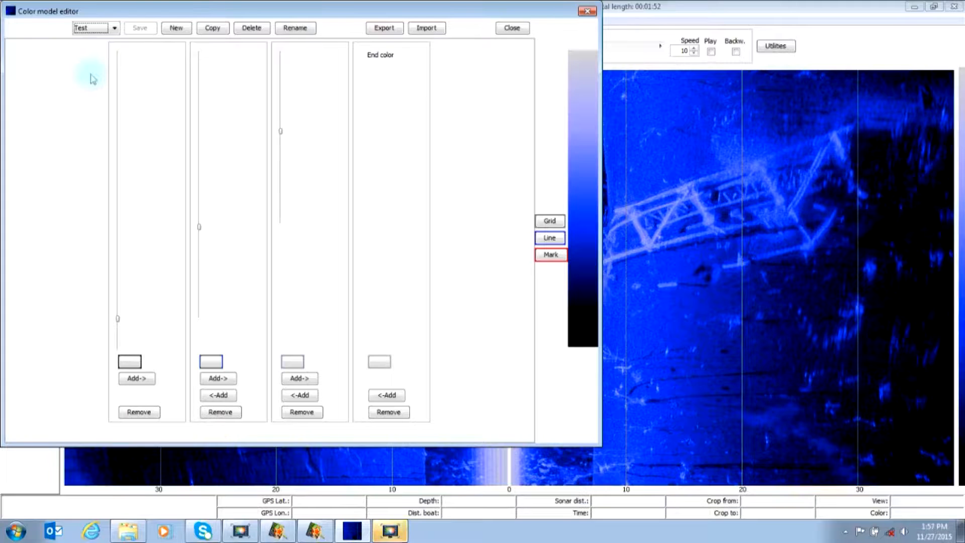
click(555, 239)
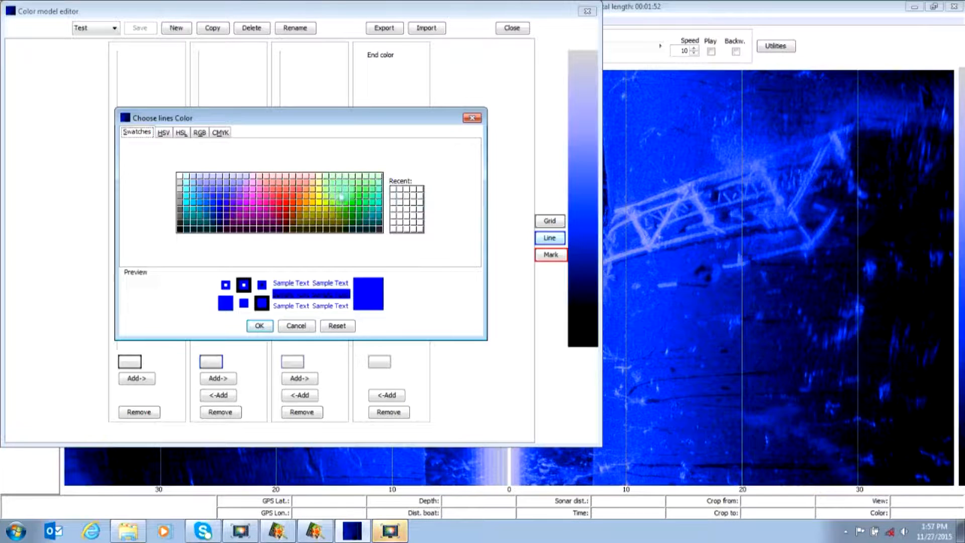
click(321, 197)
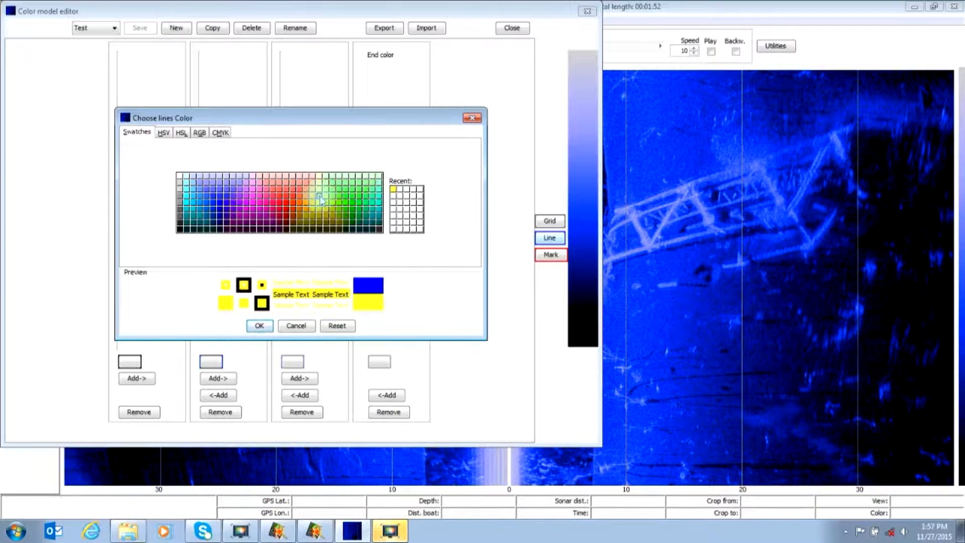
click(259, 326)
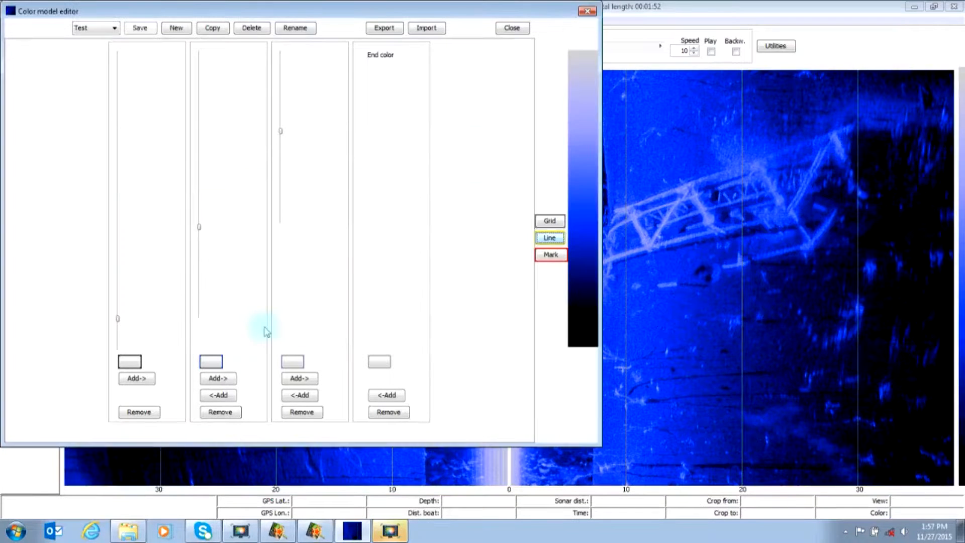
click(511, 27)
click(259, 248)
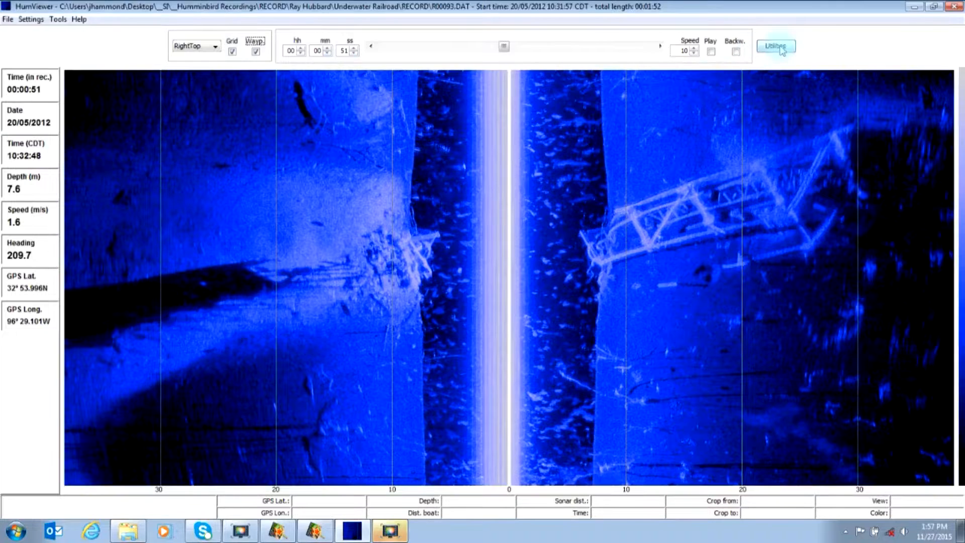
Measure the distance from the starboard truss's base to the debris below it, and a diagonal distance beside the port-side shadow.
click(776, 46)
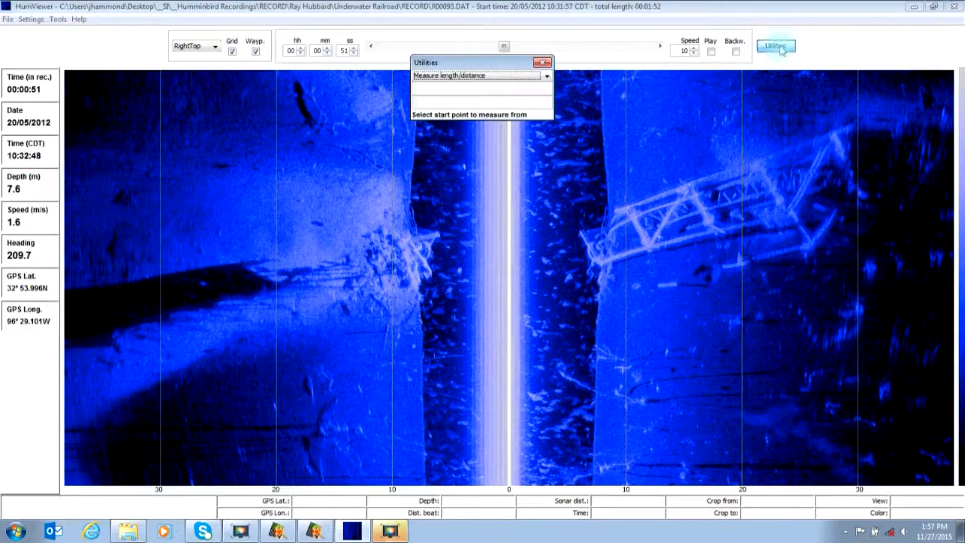
click(475, 77)
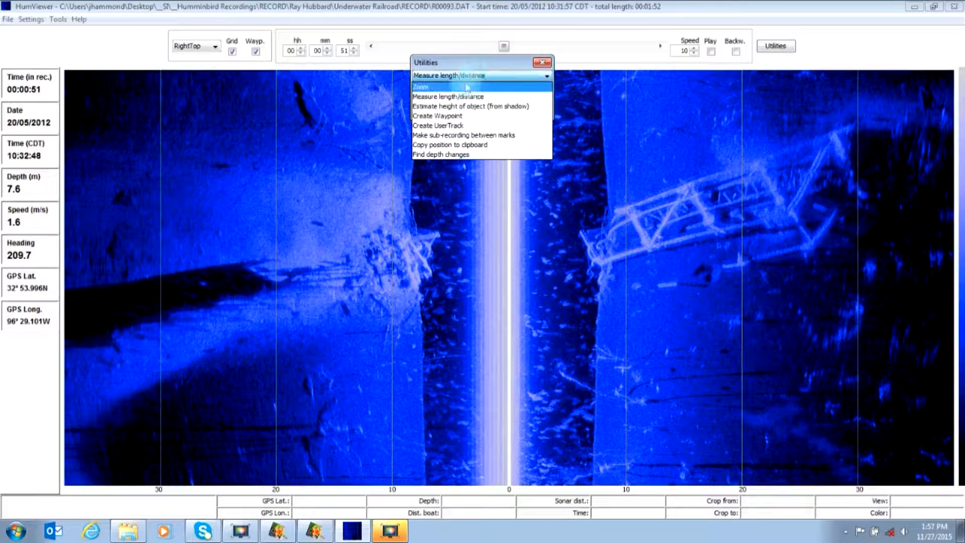
click(460, 97)
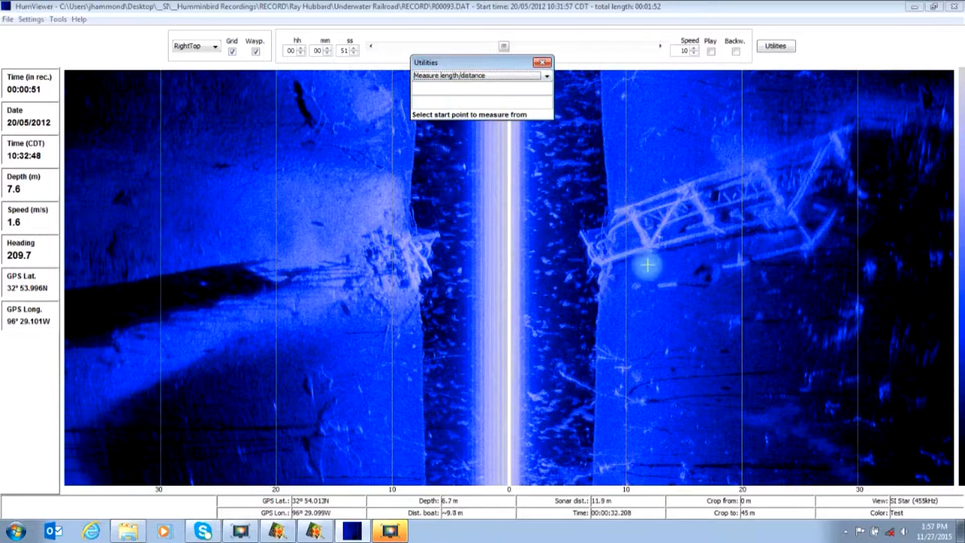
click(602, 260)
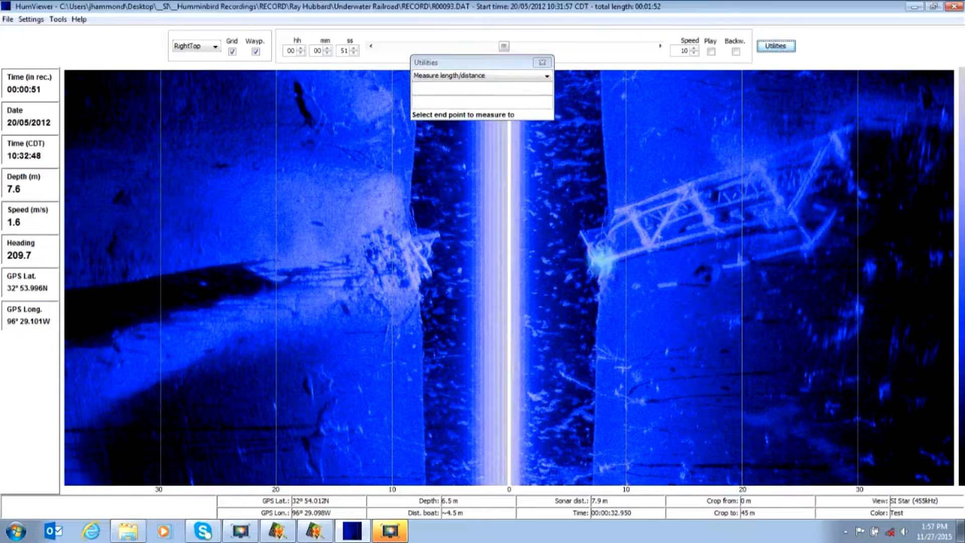
click(724, 264)
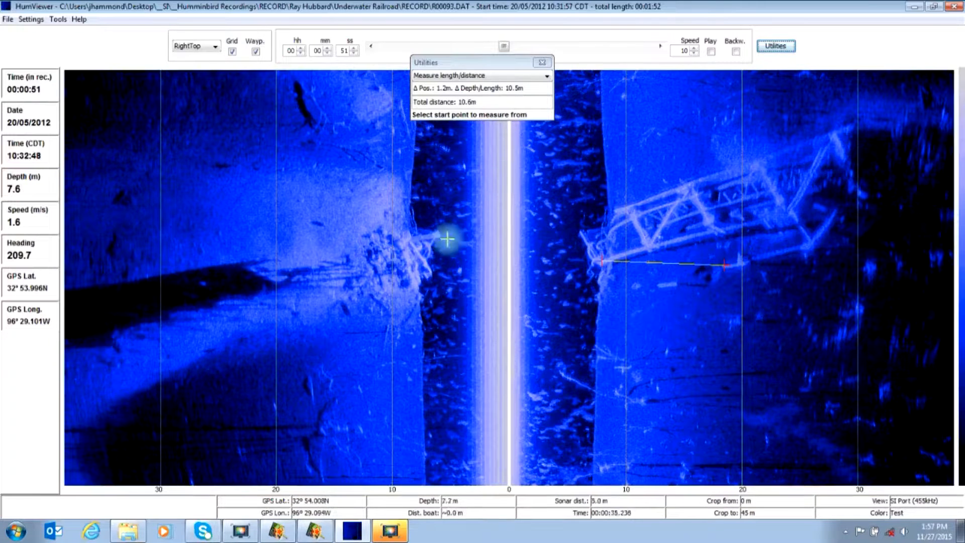
click(305, 269)
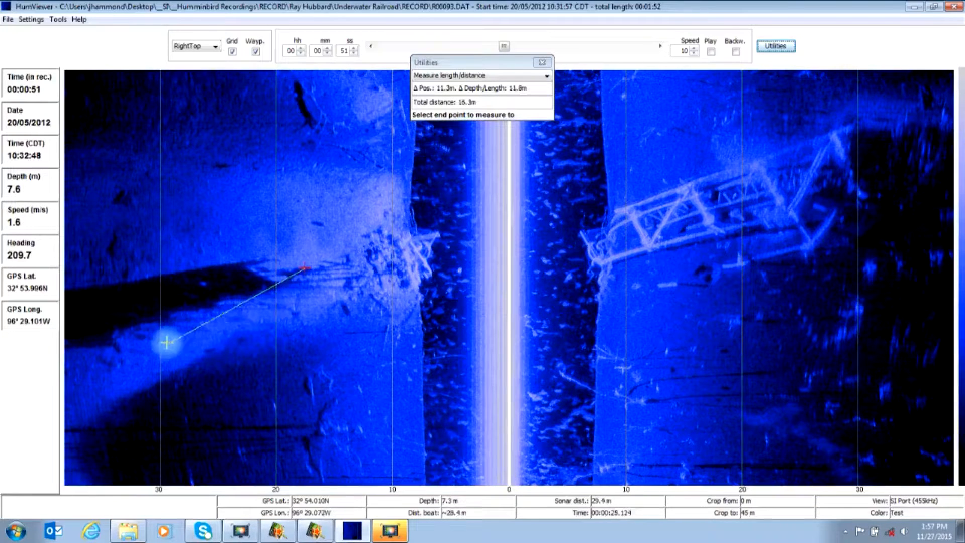
click(153, 328)
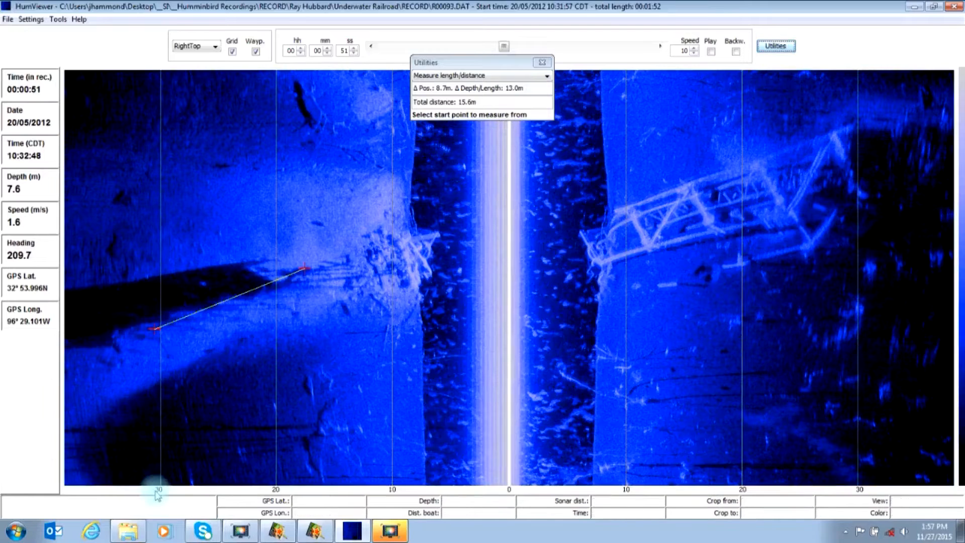